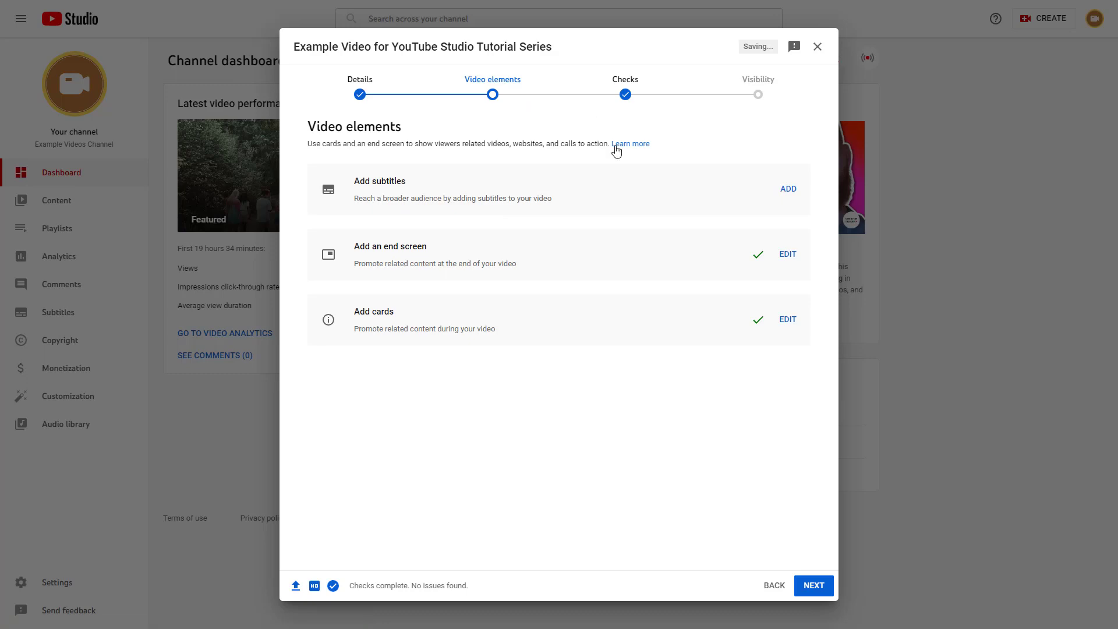
# Advance the upload wizard past Video elements and Checks to Visibility
pyautogui.click(820, 586)
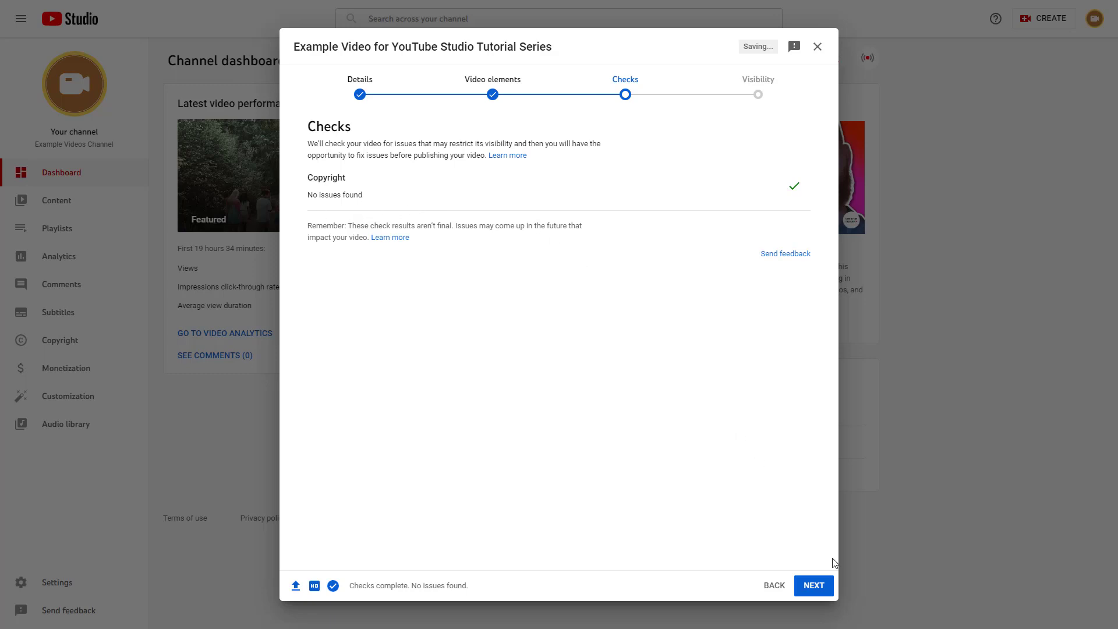
pyautogui.click(813, 585)
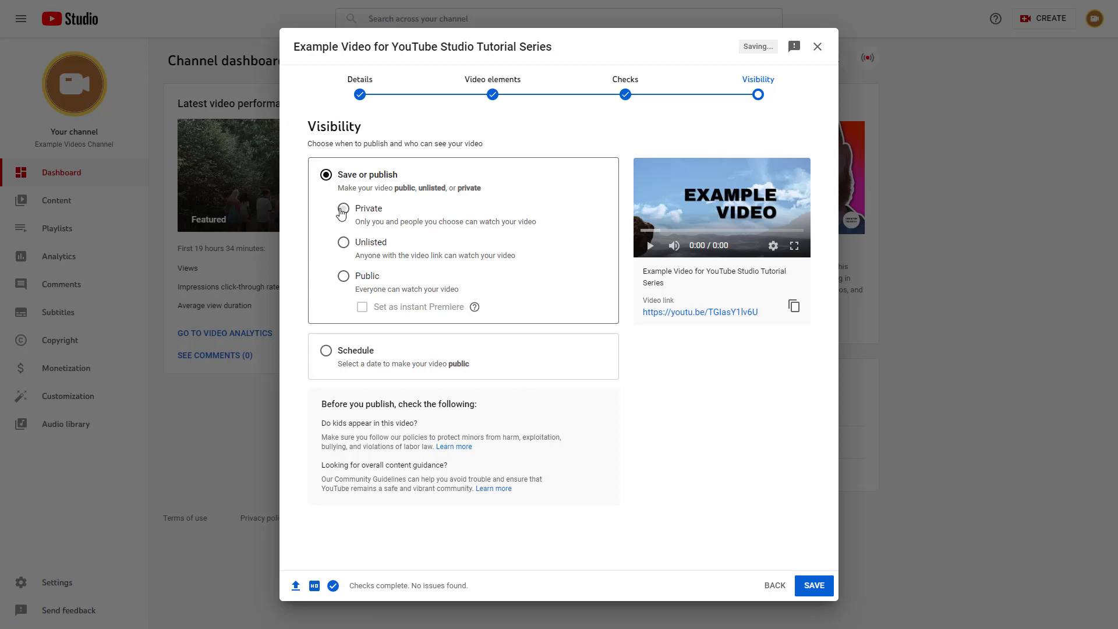
# Set the video to Private and share it with the invitee's e-mail address, with e-mail notification on
pyautogui.click(342, 210)
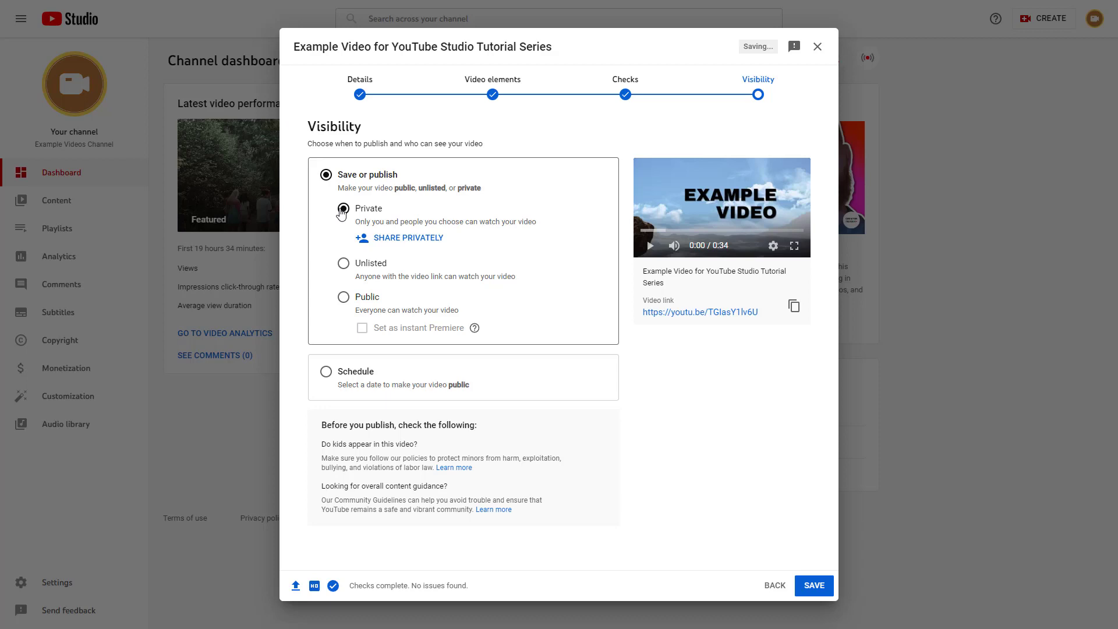
pyautogui.click(431, 238)
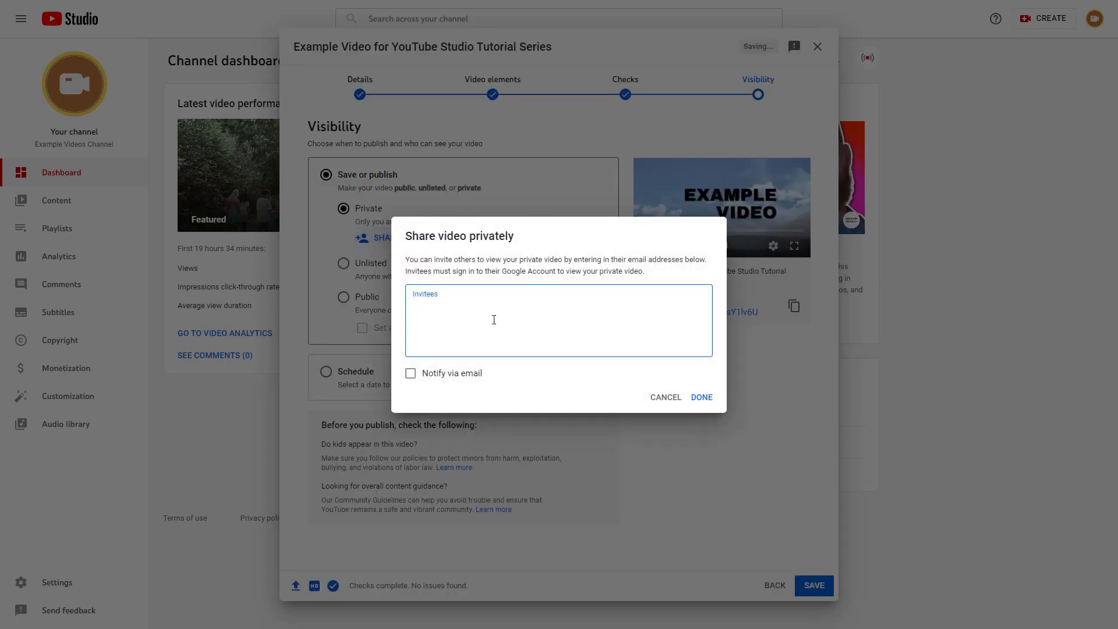
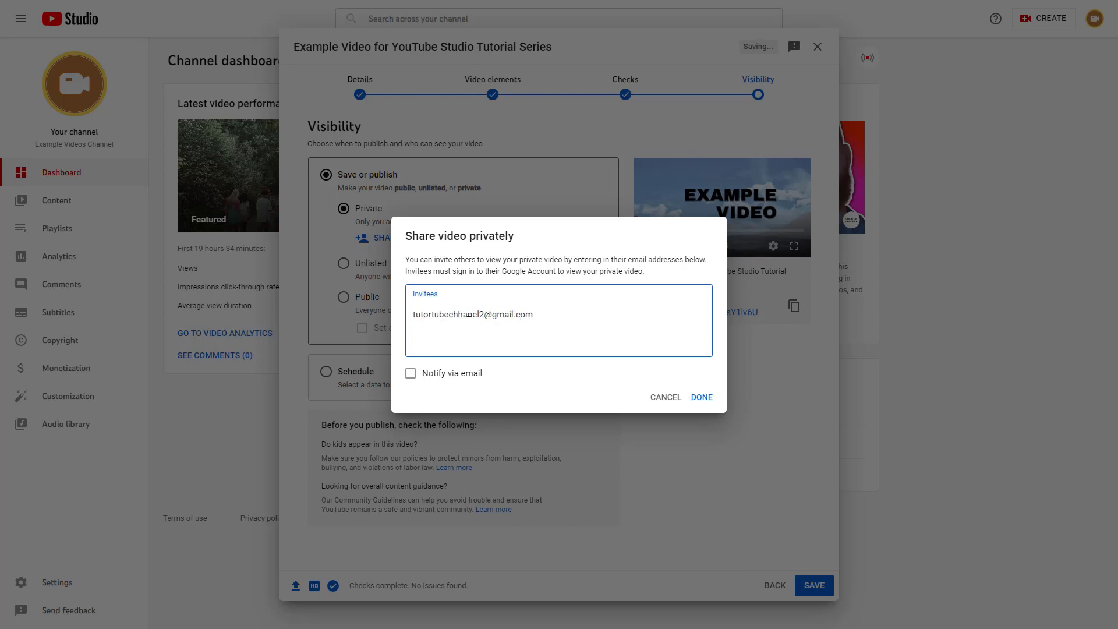
pyautogui.press('Right')
pyautogui.press('Right')
pyautogui.click(460, 376)
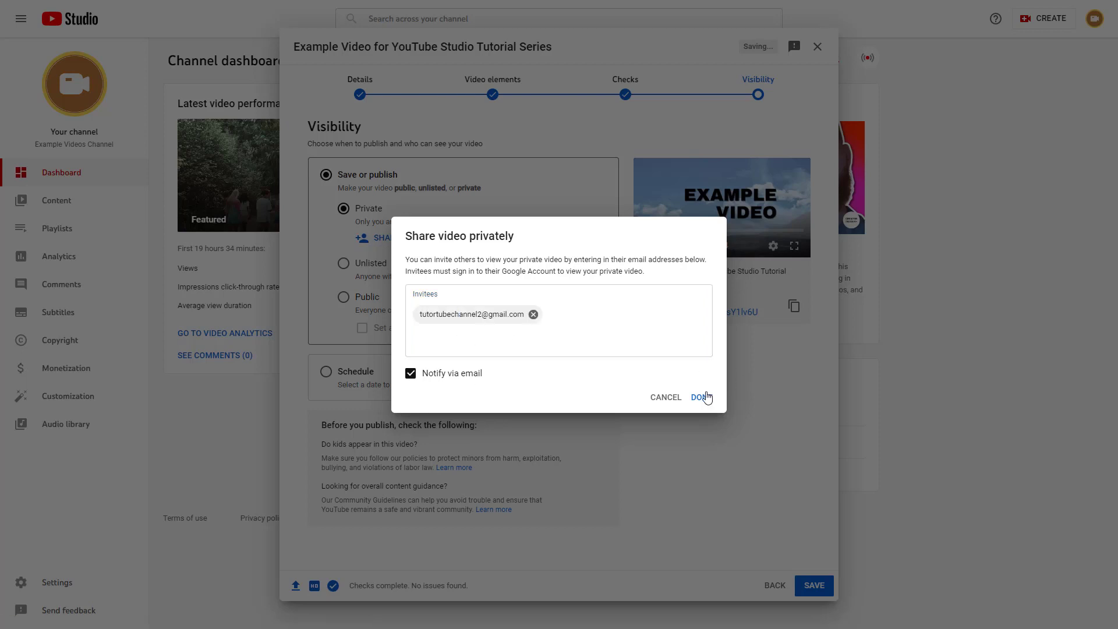
pyautogui.click(703, 398)
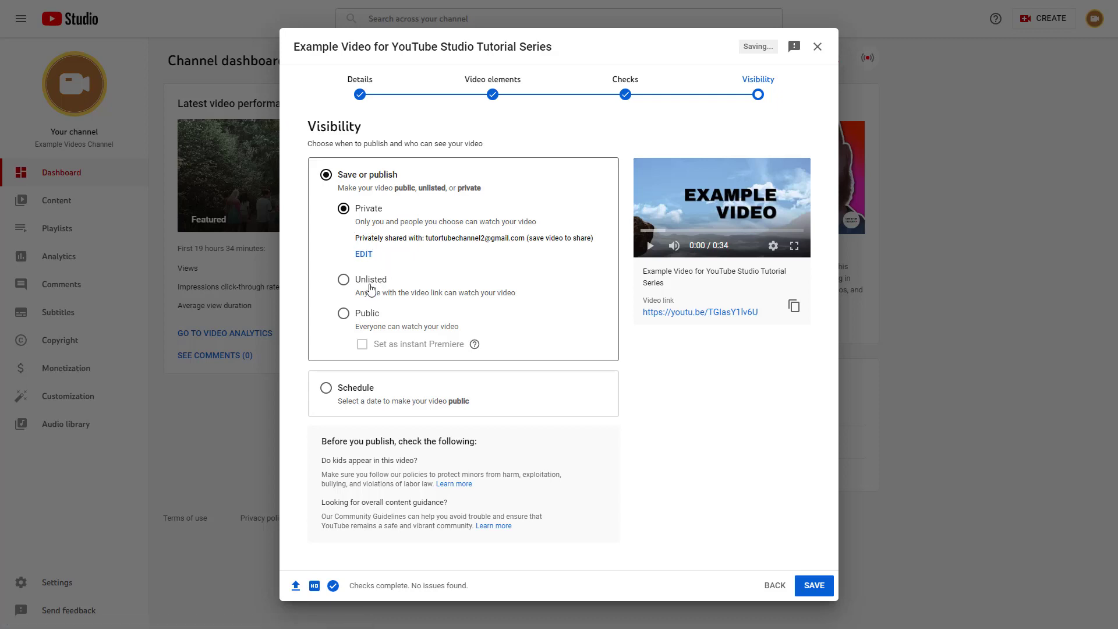
# Switch the visibility to Unlisted, then to Public
pyautogui.click(371, 288)
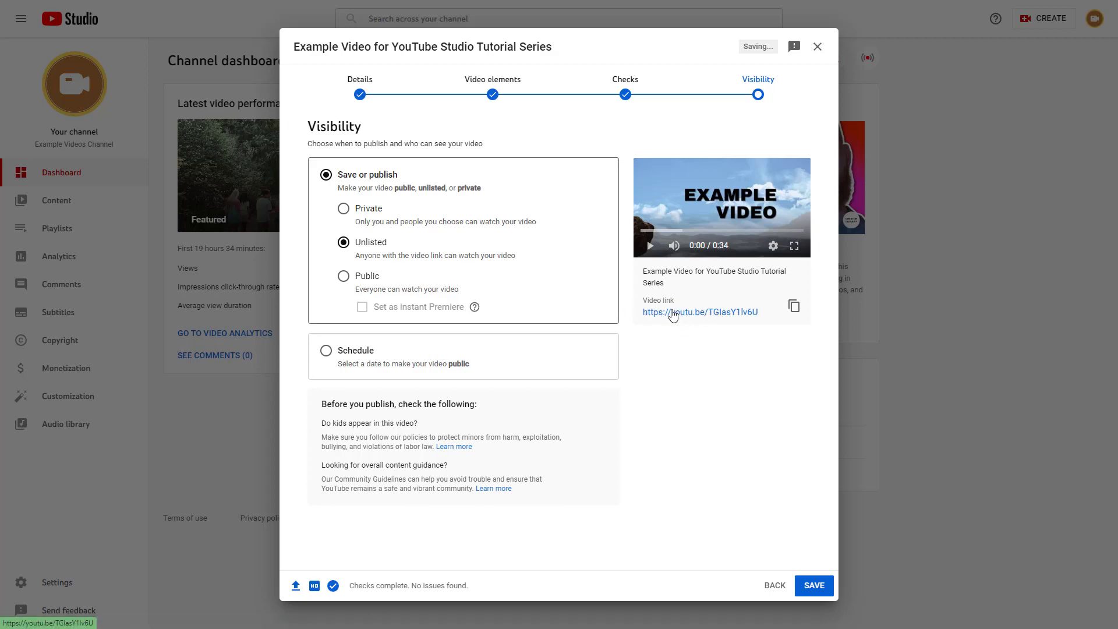
pyautogui.click(344, 281)
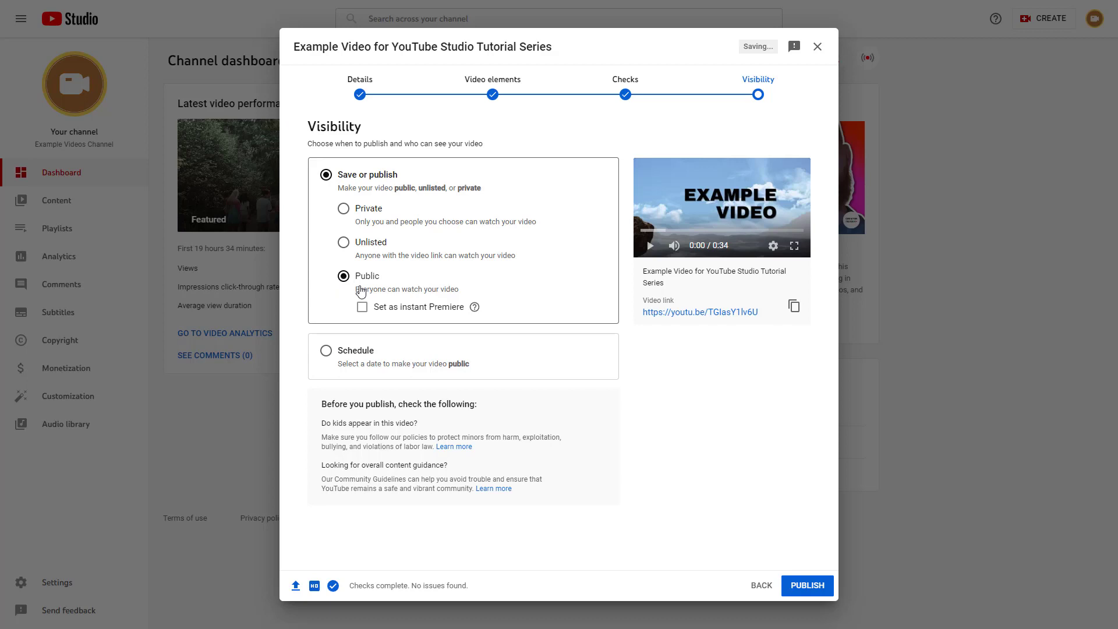
# Toggle instant Premiere on and back off, then choose Schedule (Oct 27, 2022, 12:00 AM)
pyautogui.click(810, 585)
pyautogui.click(362, 308)
pyautogui.click(370, 314)
pyautogui.click(346, 356)
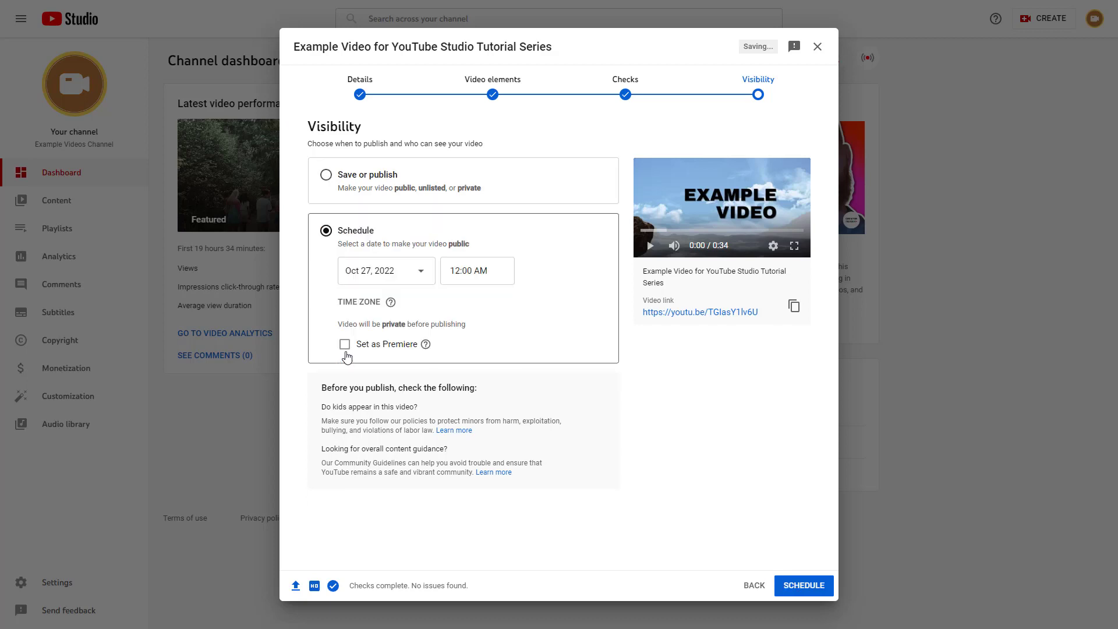
# Schedule the video for Nov 23, 2022 at 4:00 AM as a Premiere and open its setup
pyautogui.click(419, 277)
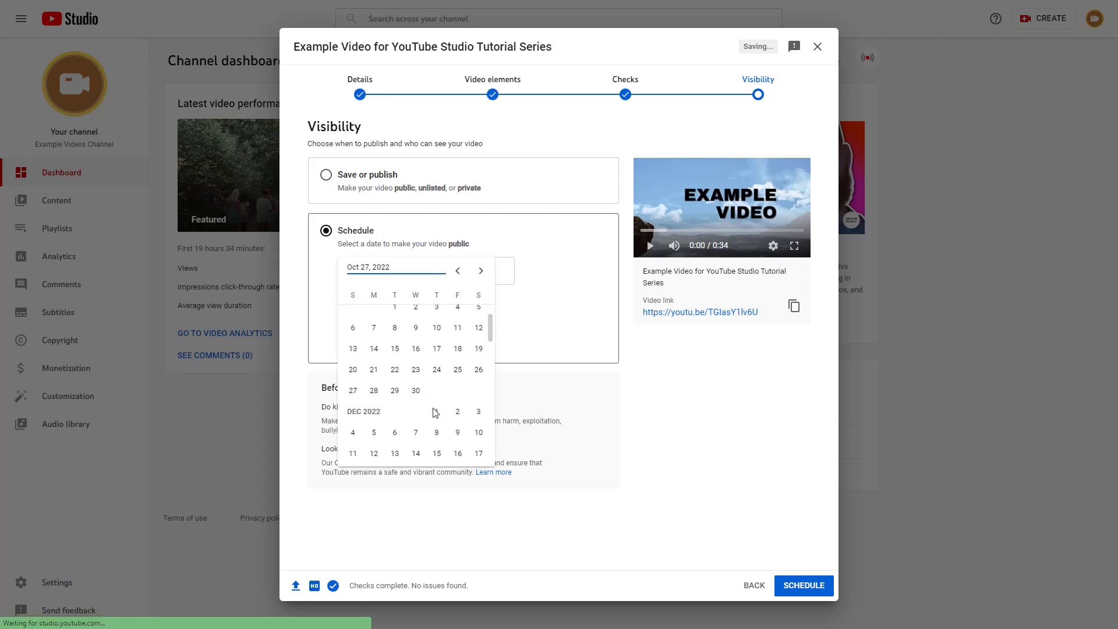
pyautogui.scroll(-1, 436, 412)
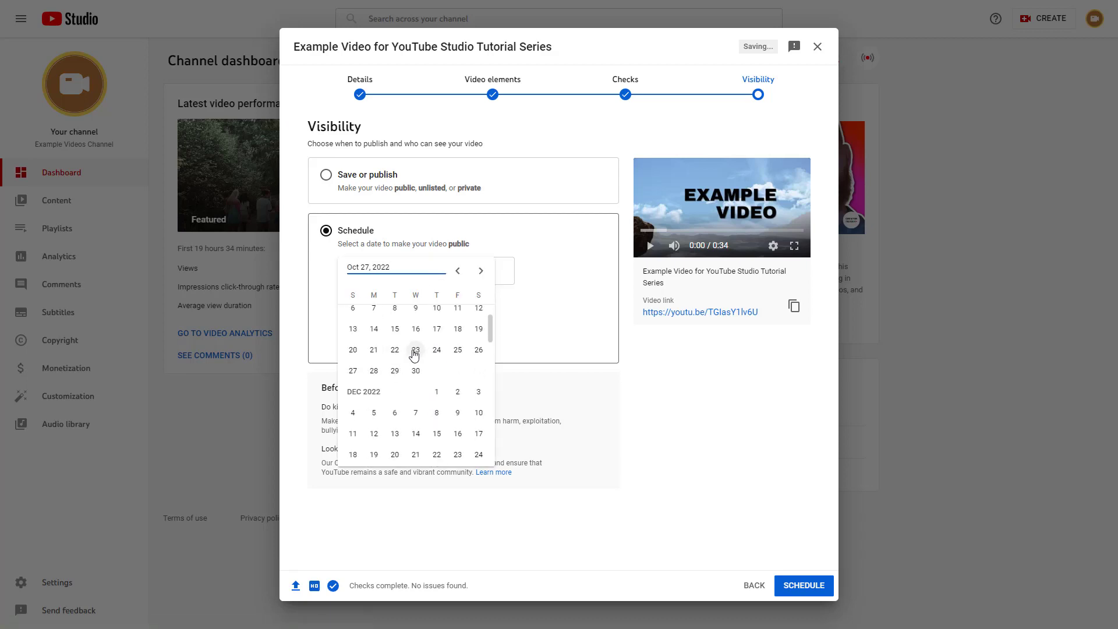
pyautogui.click(414, 351)
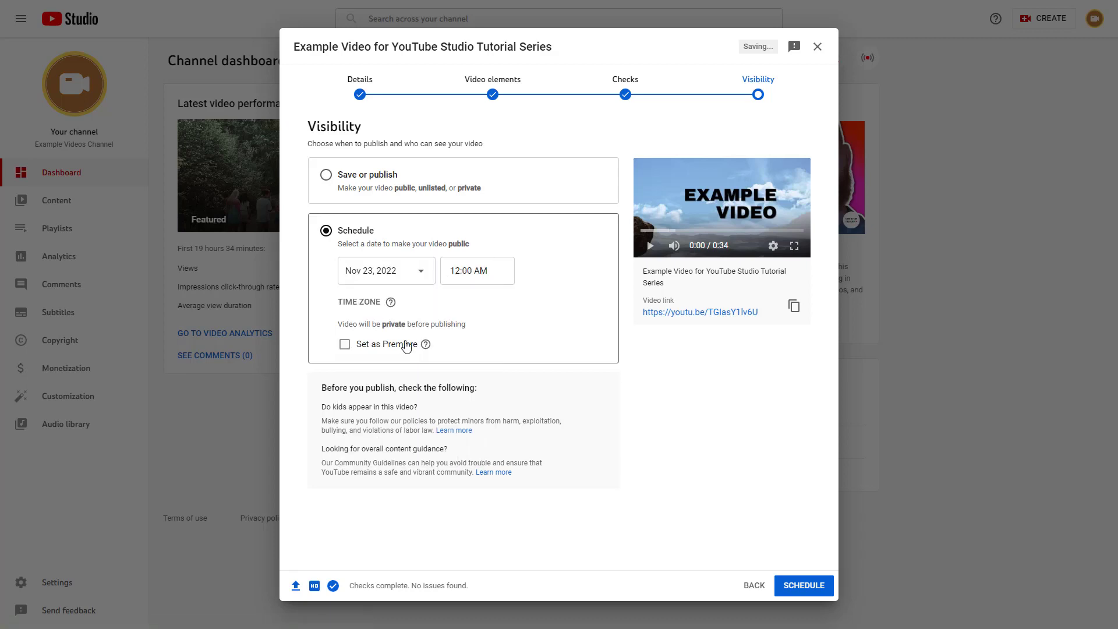
pyautogui.click(482, 284)
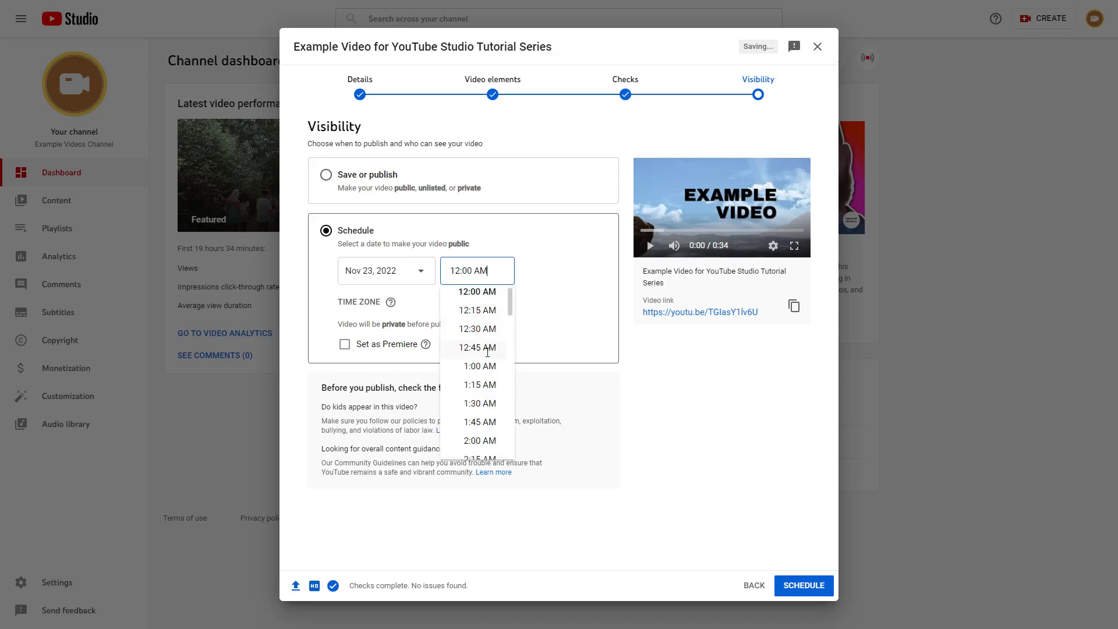
pyautogui.scroll(-4, 488, 361)
pyautogui.click(480, 357)
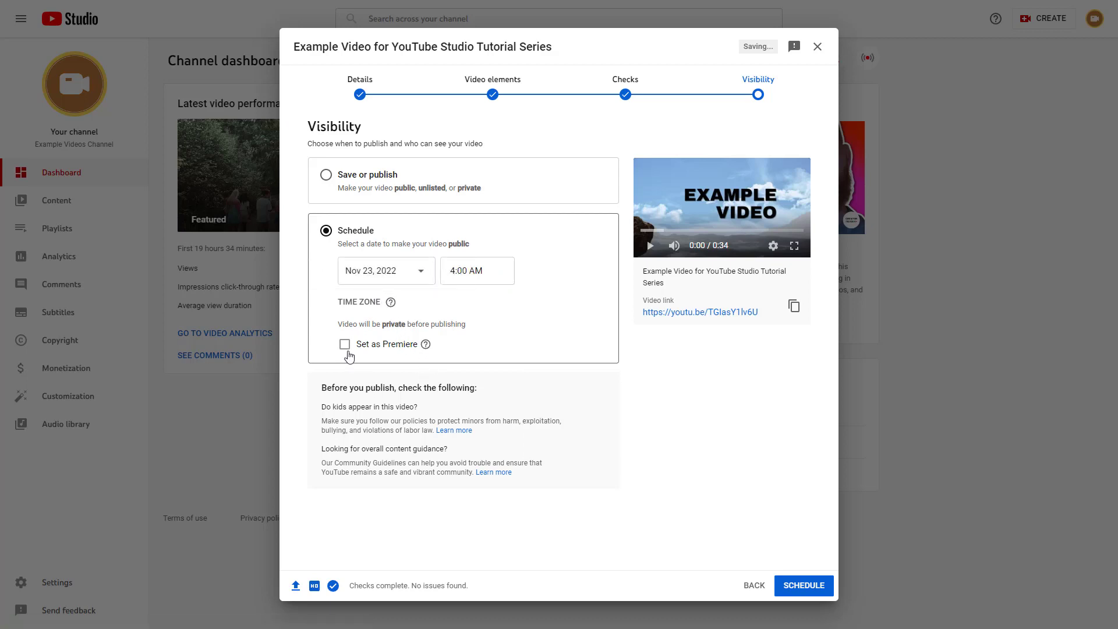
pyautogui.click(346, 346)
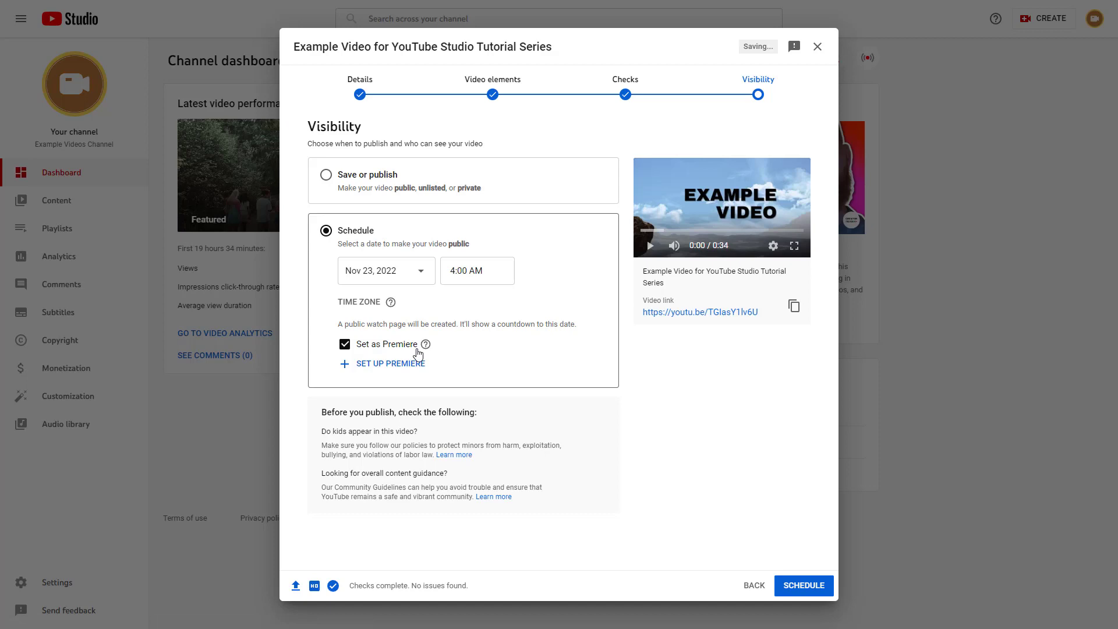
pyautogui.click(378, 364)
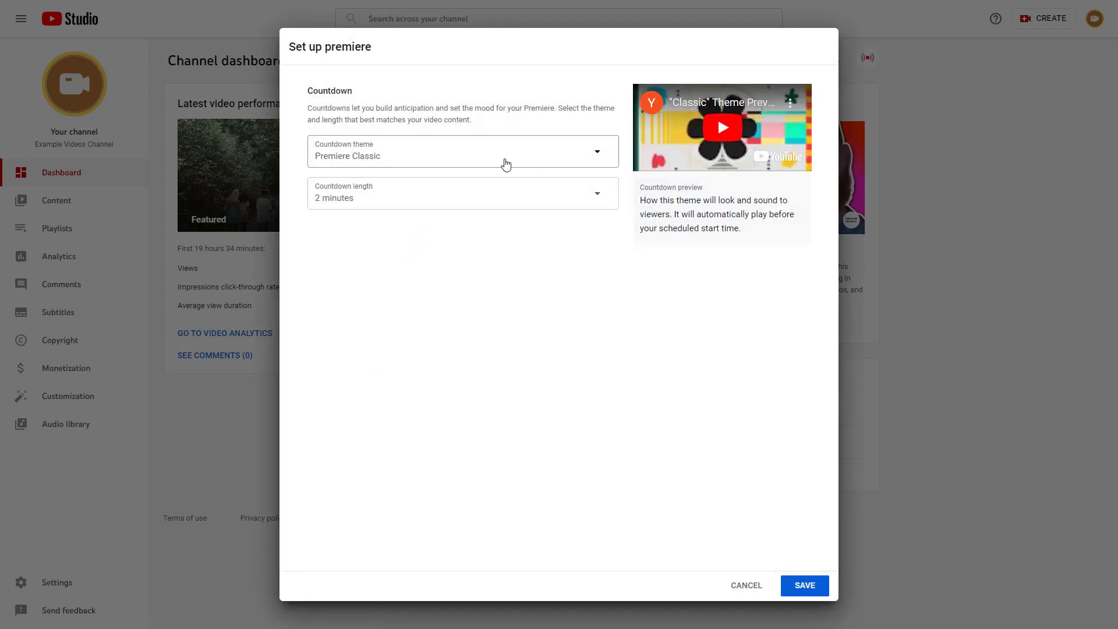
# Try the Bright, Happy and Sci-fi countdown themes with a 5-minute length, then cancel the setup
pyautogui.click(382, 162)
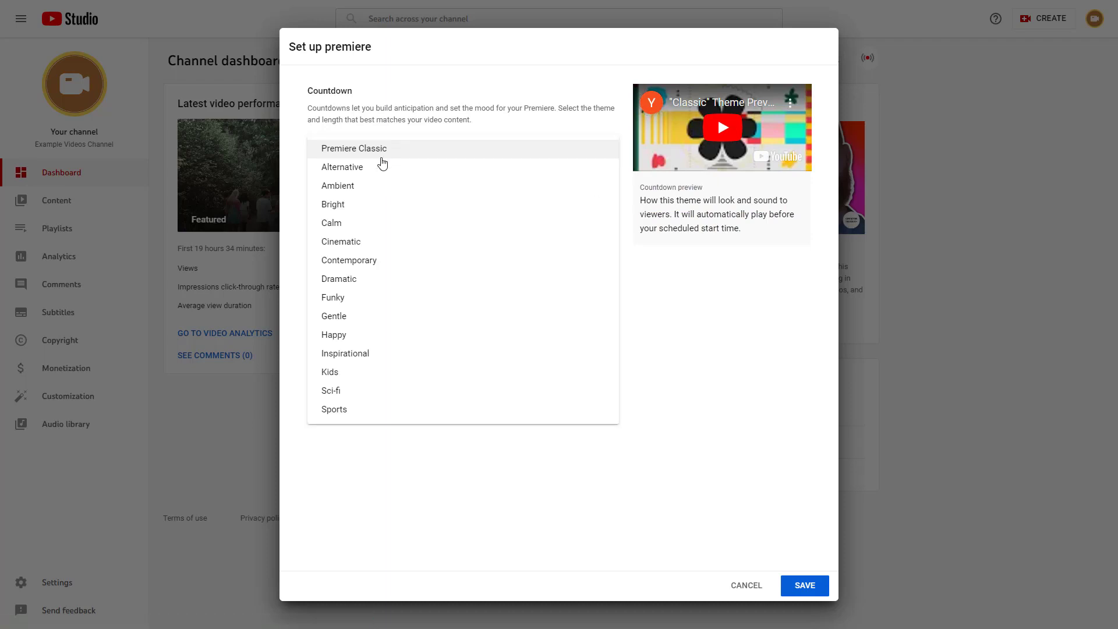
pyautogui.click(372, 204)
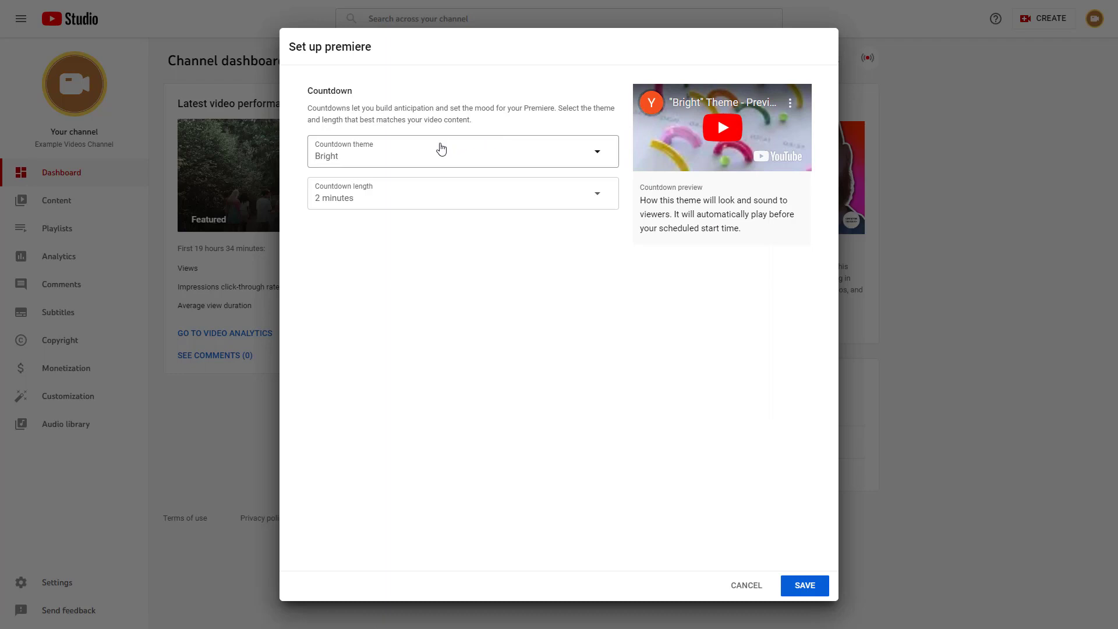
pyautogui.click(439, 147)
pyautogui.click(374, 337)
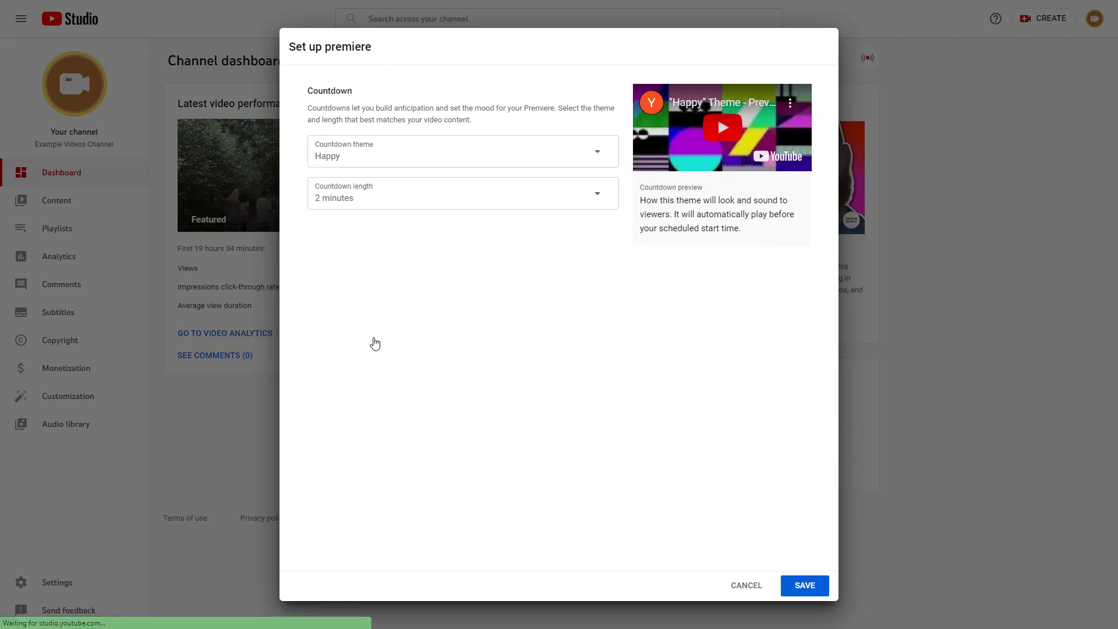
pyautogui.click(421, 151)
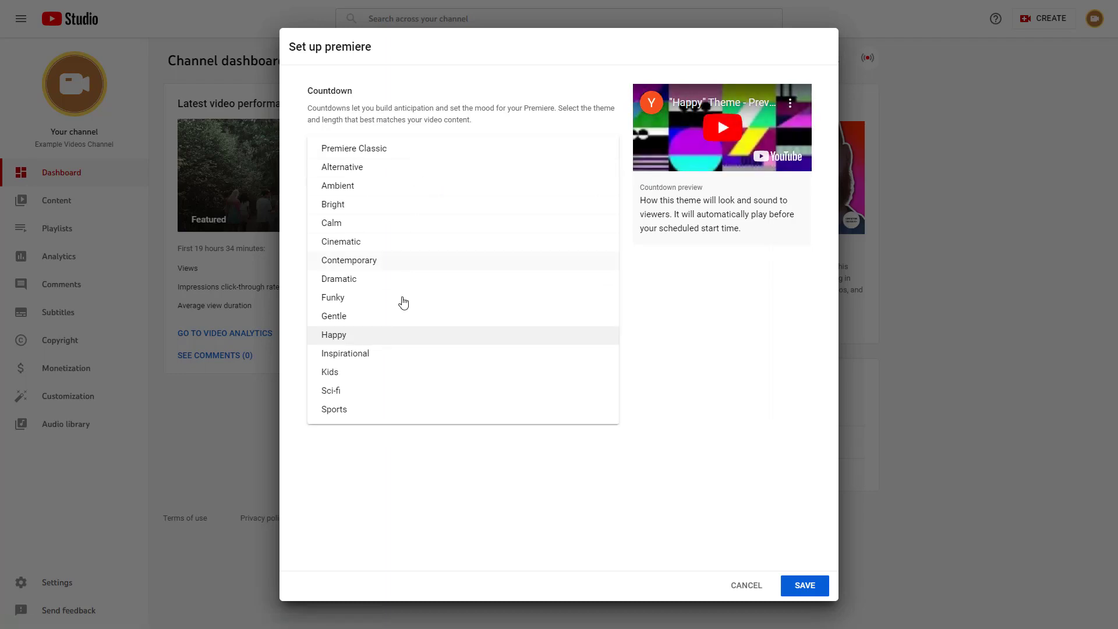
pyautogui.click(377, 389)
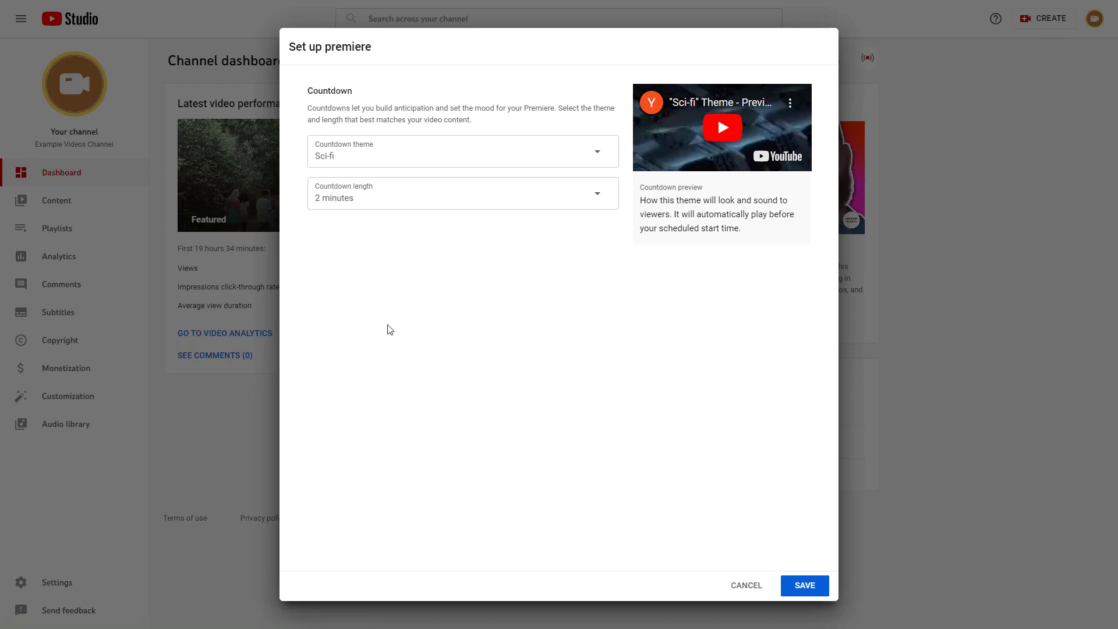
pyautogui.click(405, 193)
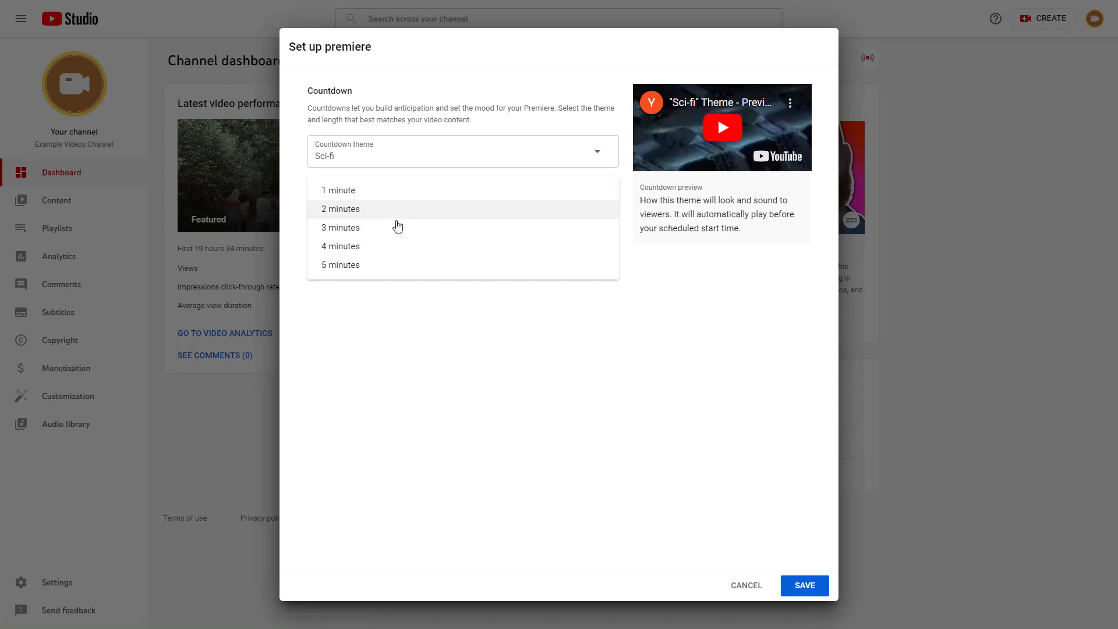
pyautogui.click(375, 266)
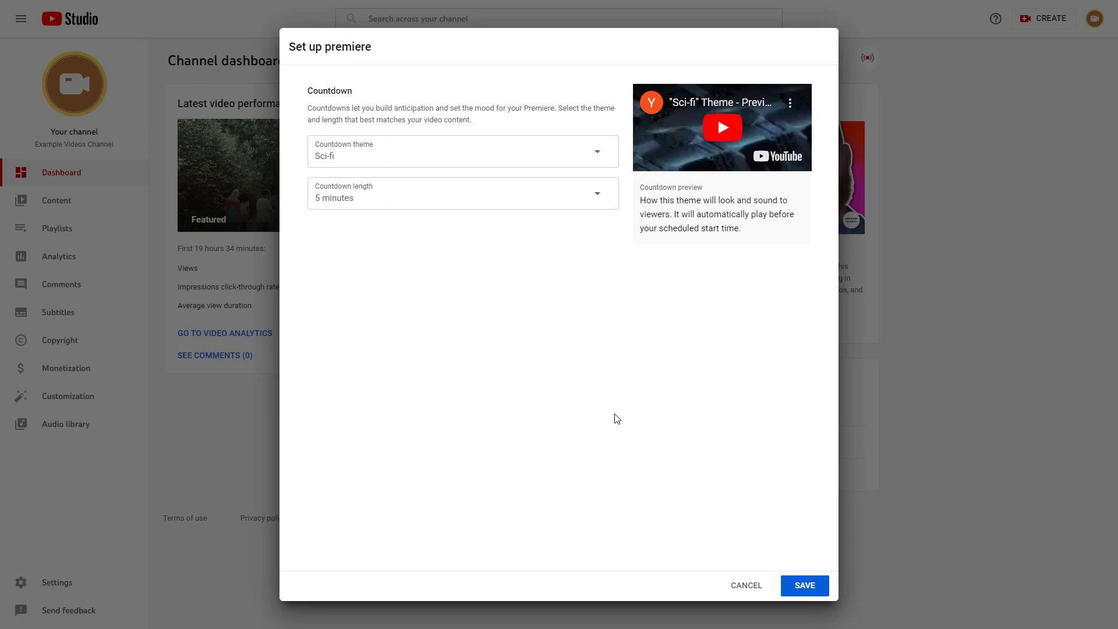
pyautogui.click(738, 587)
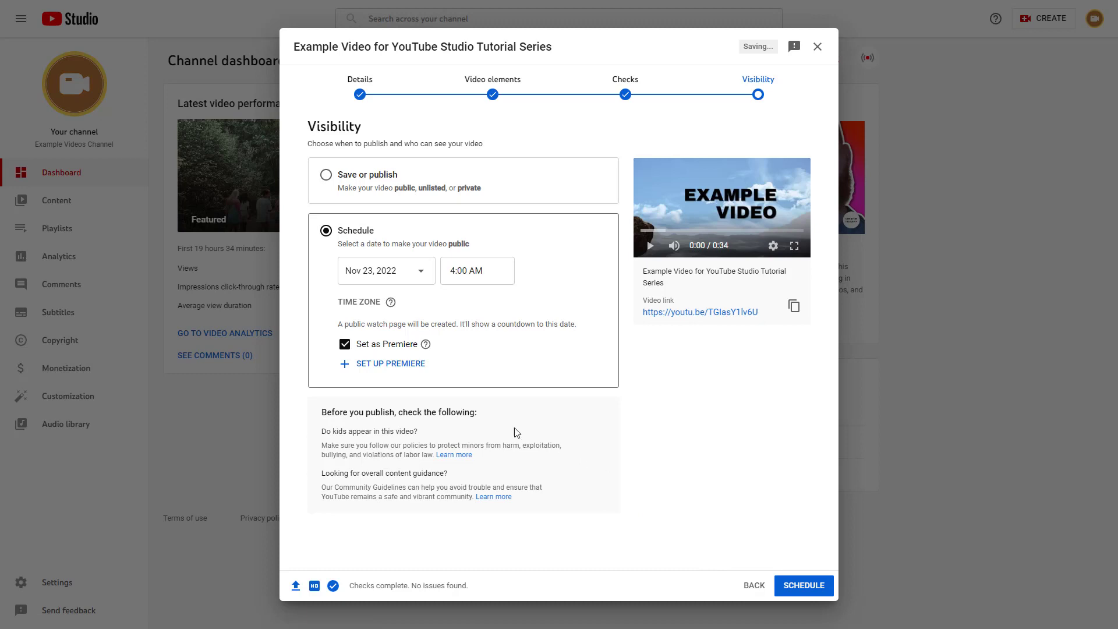
# Publish the video publicly right away and go to the Example Videos Channel page
pyautogui.click(326, 175)
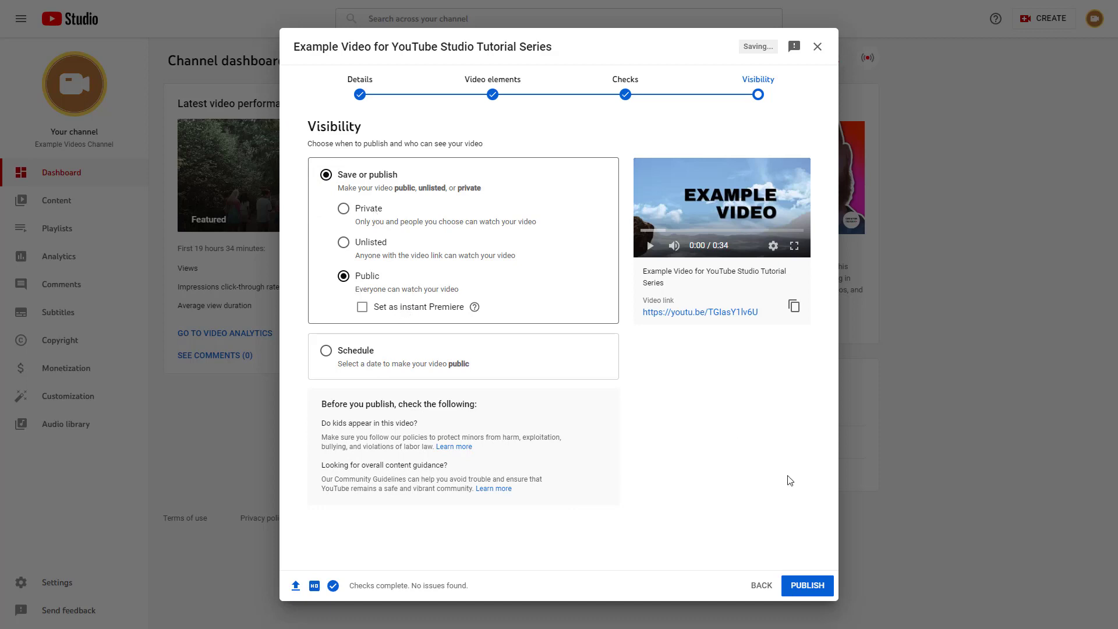
pyautogui.click(808, 588)
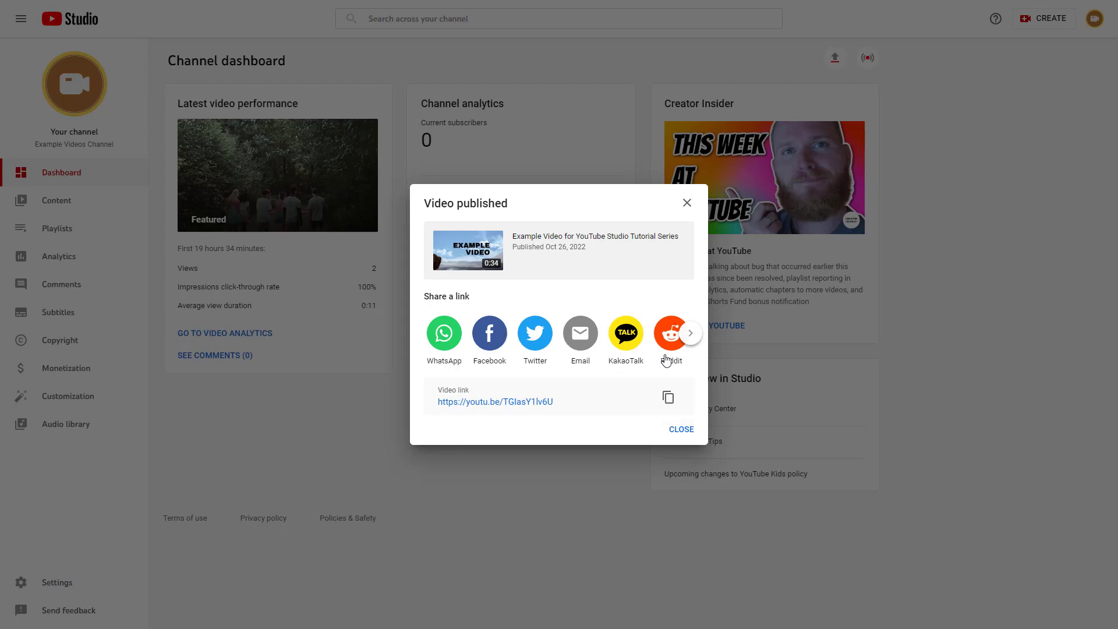
pyautogui.click(680, 430)
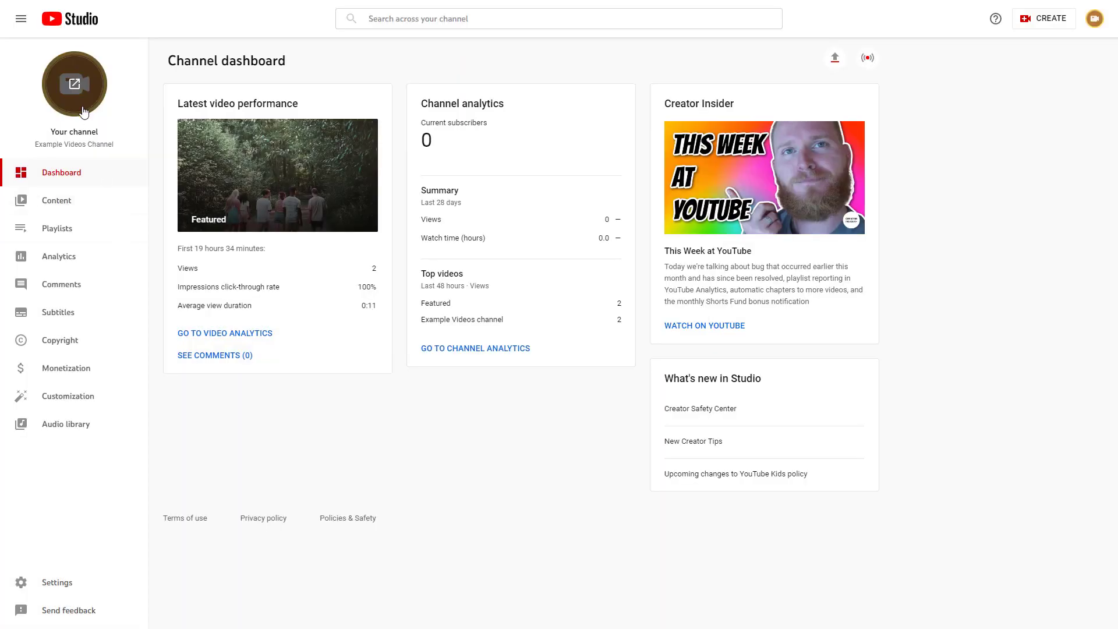
pyautogui.click(79, 89)
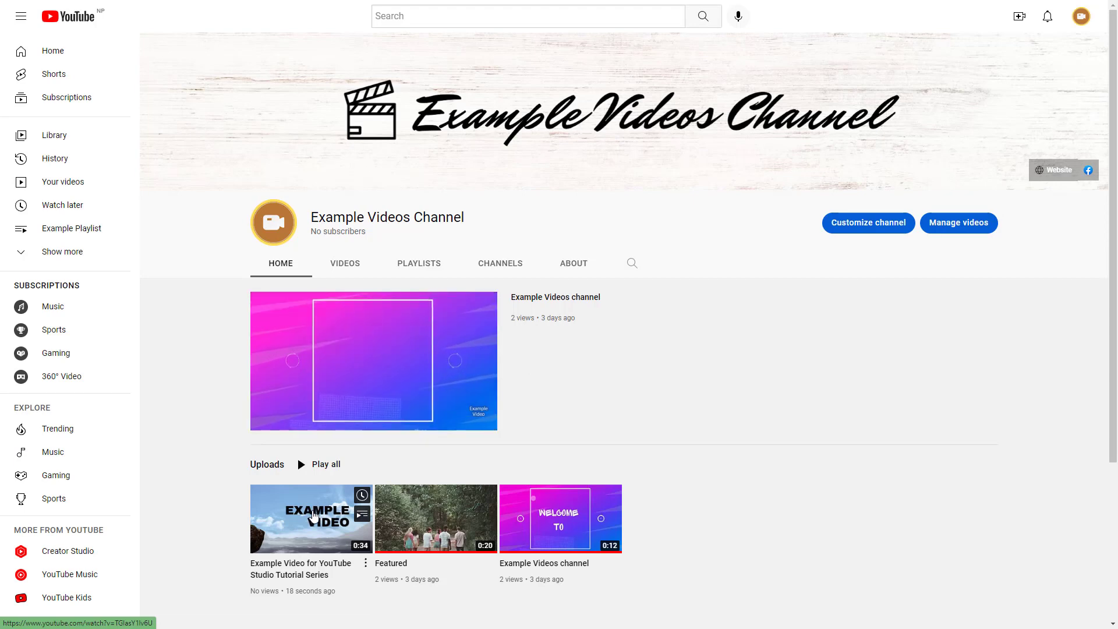
# Play and pause 'Example Video for YouTube Studio Tutorial Series', then return to the channel page
pyautogui.scroll(-2, 317, 509)
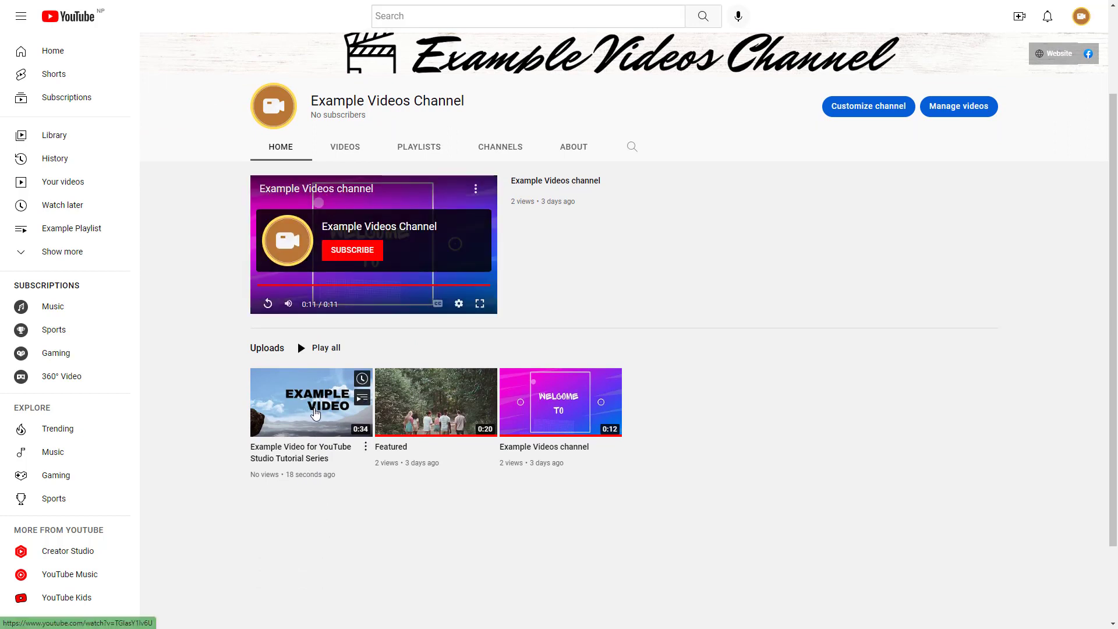
pyautogui.click(315, 412)
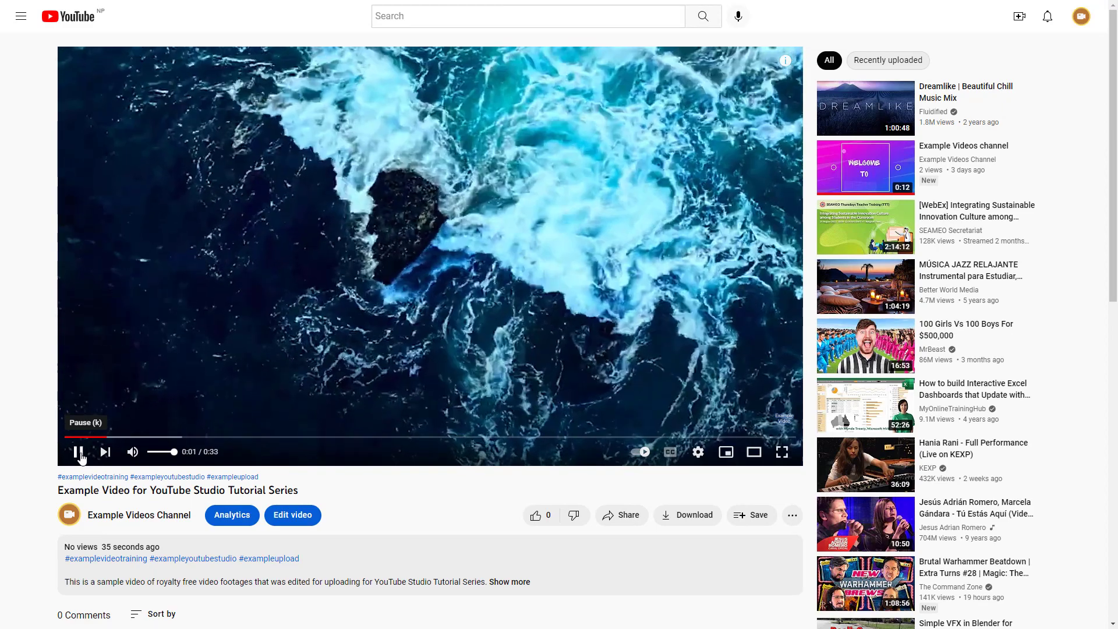
pyautogui.click(81, 459)
pyautogui.click(109, 515)
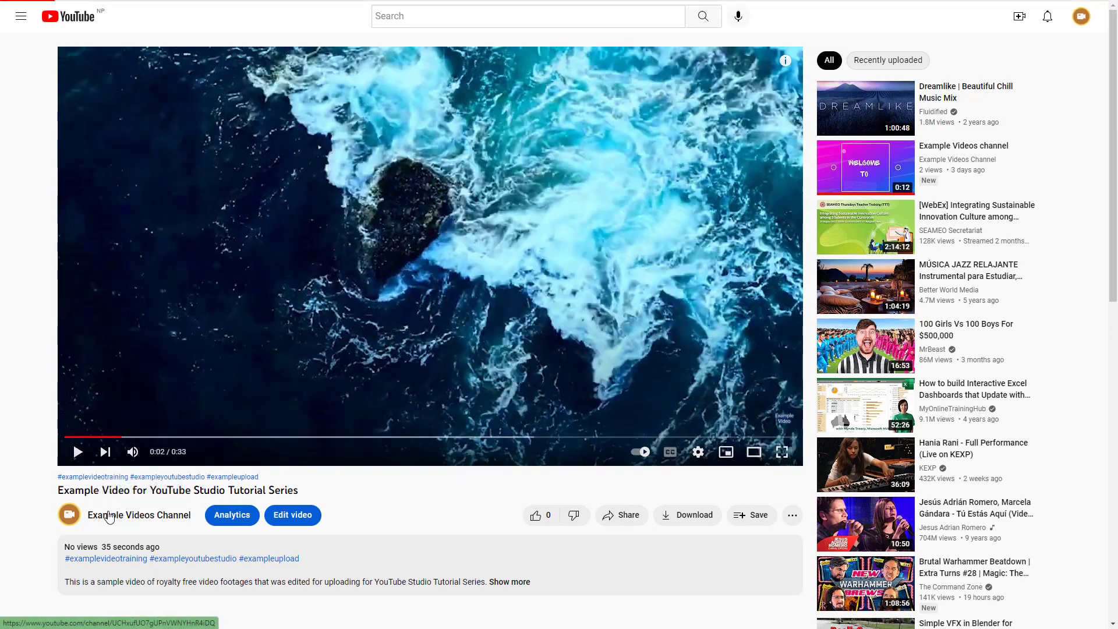